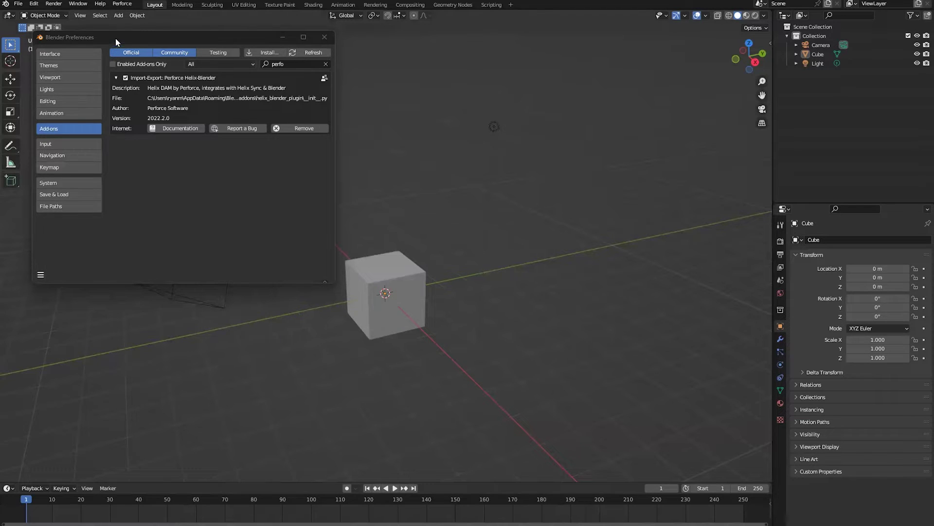
- Confirm the Perforce Helix-Blender add-on is enabled in Preferences, then close Preferences
left_click_drag(115, 38, 129, 139)
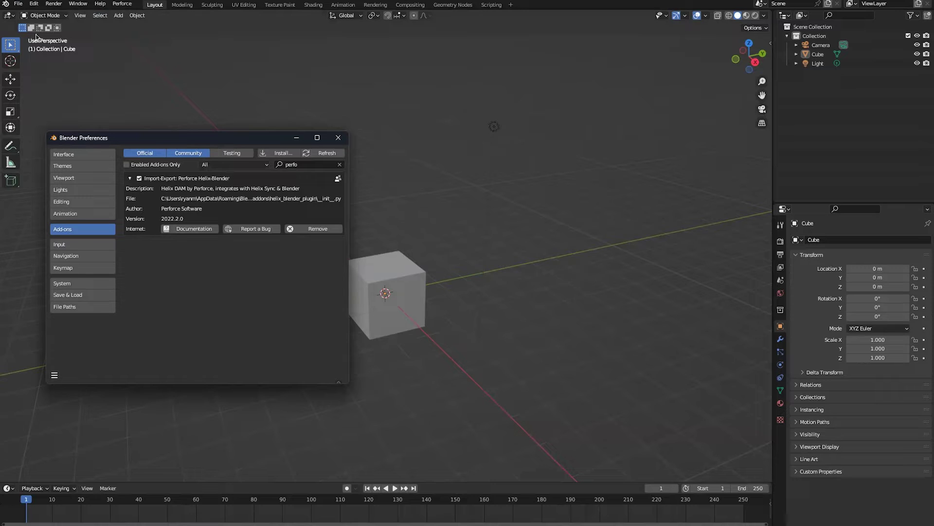
left_click(34, 3)
left_click(93, 144)
left_click(339, 139)
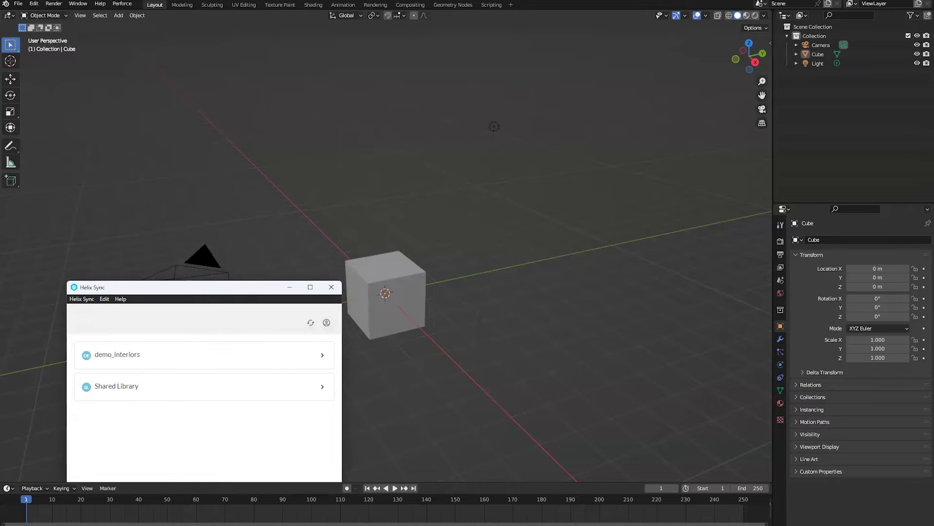
- Minimize Helix Sync and launch the Helix DAM plugin from the Perforce menu
left_click(289, 287)
left_click(128, 5)
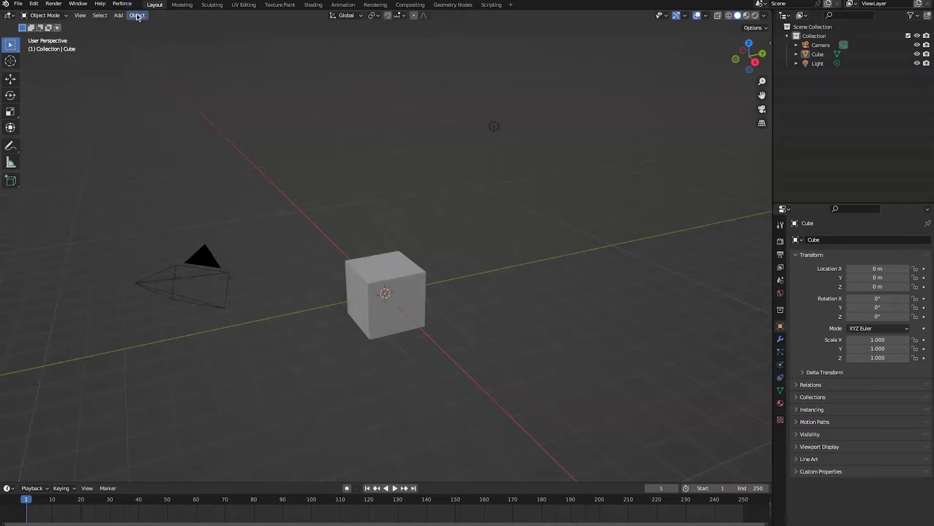
left_click(137, 15)
left_click(122, 4)
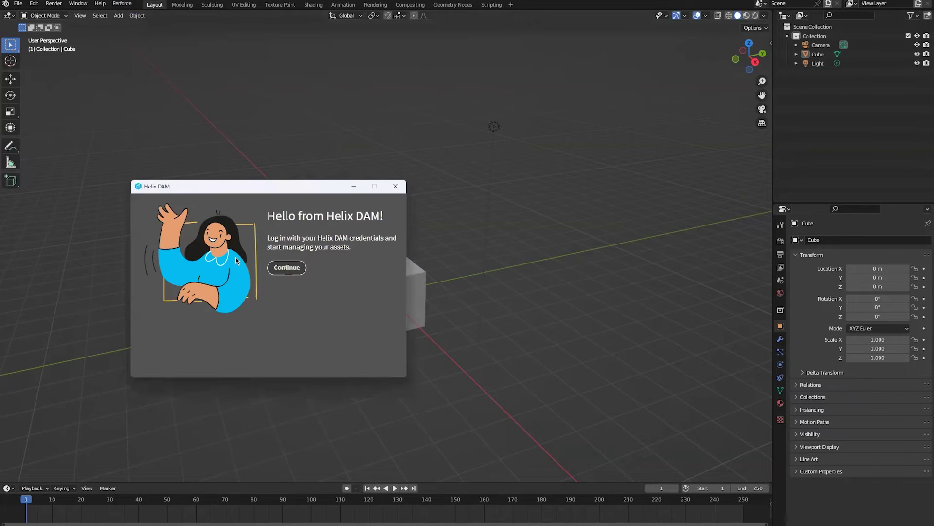
- Continue past the welcome screen and log in to Helix DAM with the account password
left_click(292, 267)
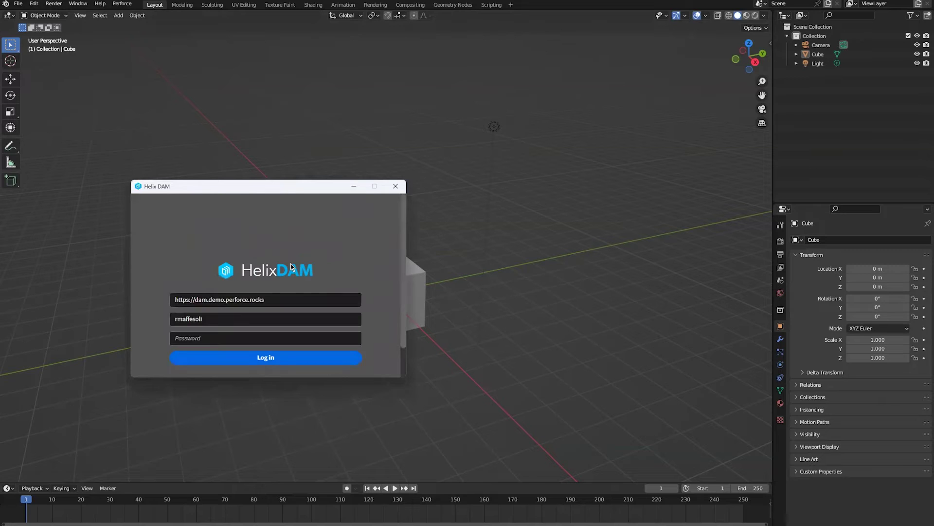
left_click(270, 337)
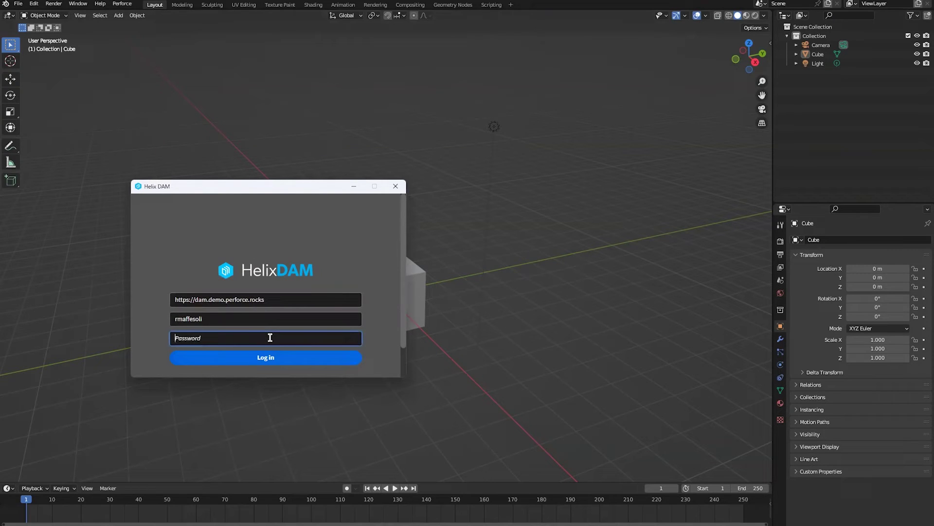
type("pass")
left_click(254, 356)
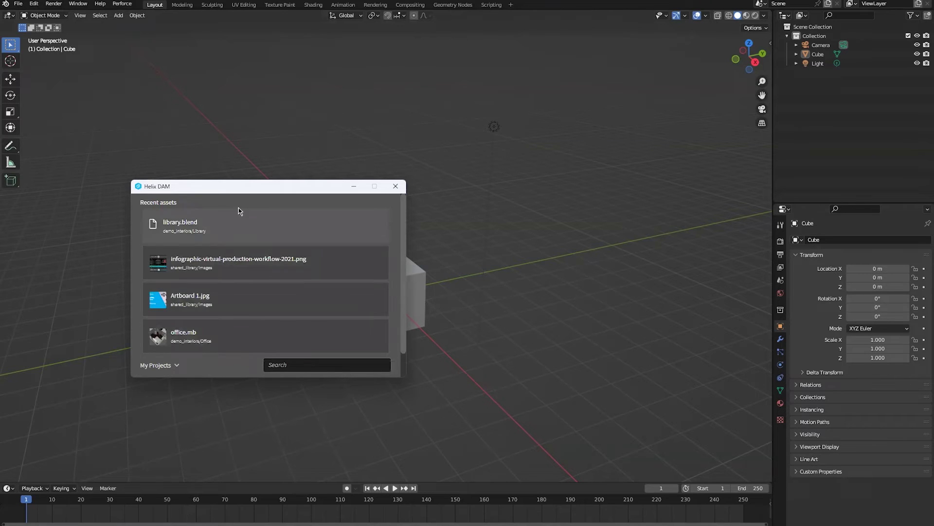
- Open the demo_interiors project from My Projects in the Helix DAM window
left_click_drag(248, 188, 275, 114)
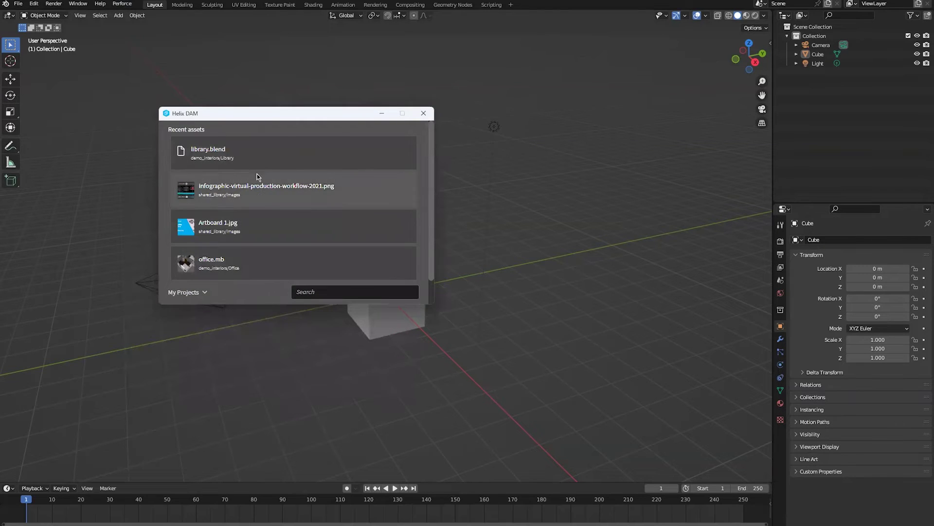
scroll(246, 267, "down", 2)
scroll(234, 228, "up", 2)
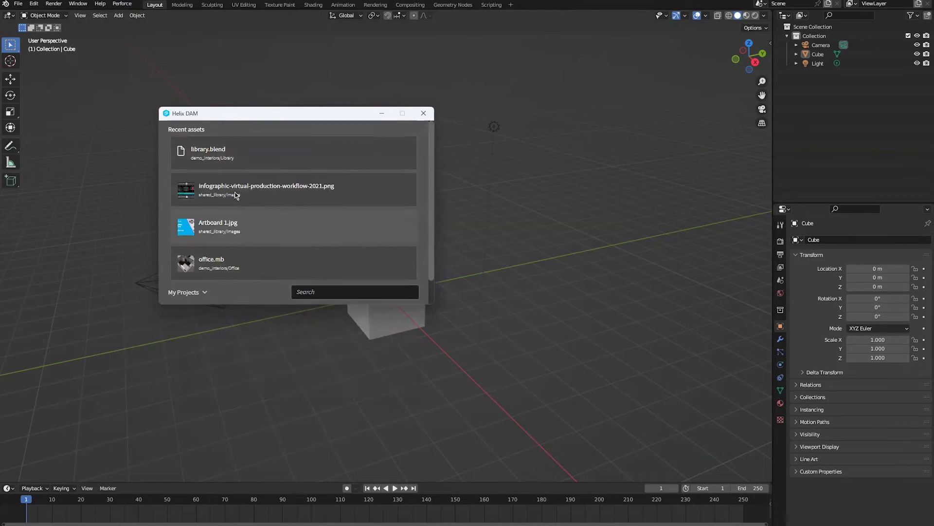
scroll(224, 190, "down", 2)
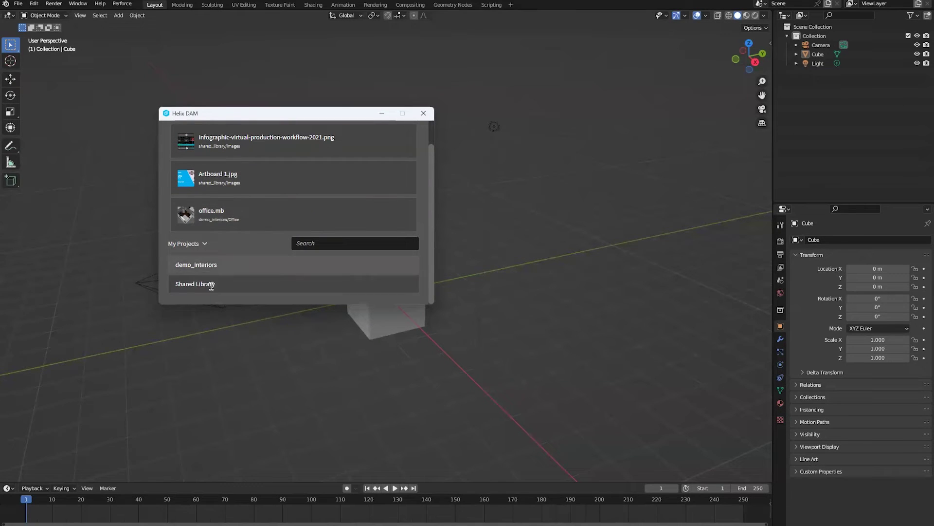
left_click(200, 265)
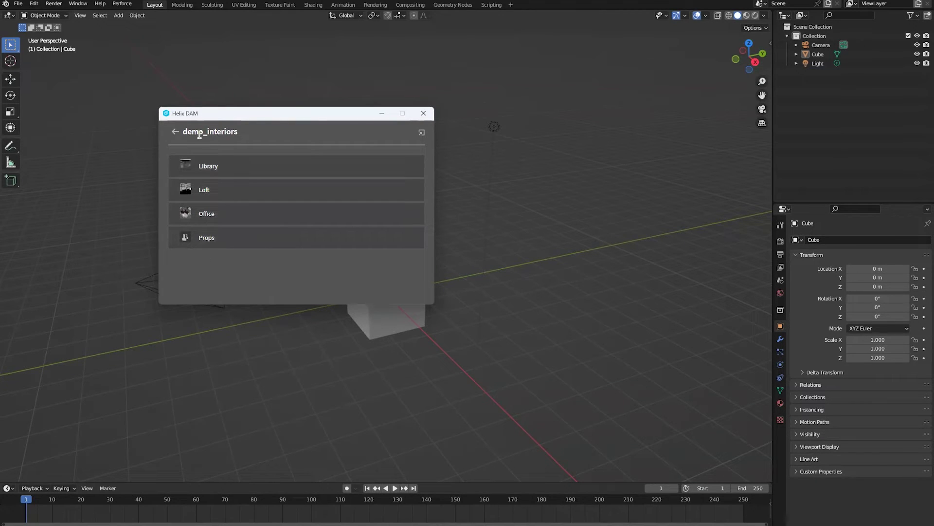
- Open the Library collection, Revert All local changes, and enlarge the window to show all five files
left_click(215, 167)
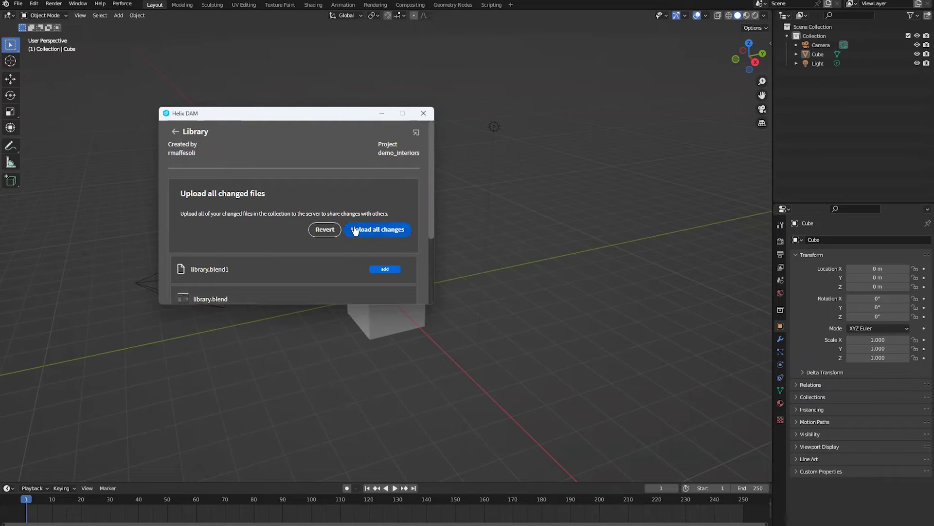
left_click(325, 232)
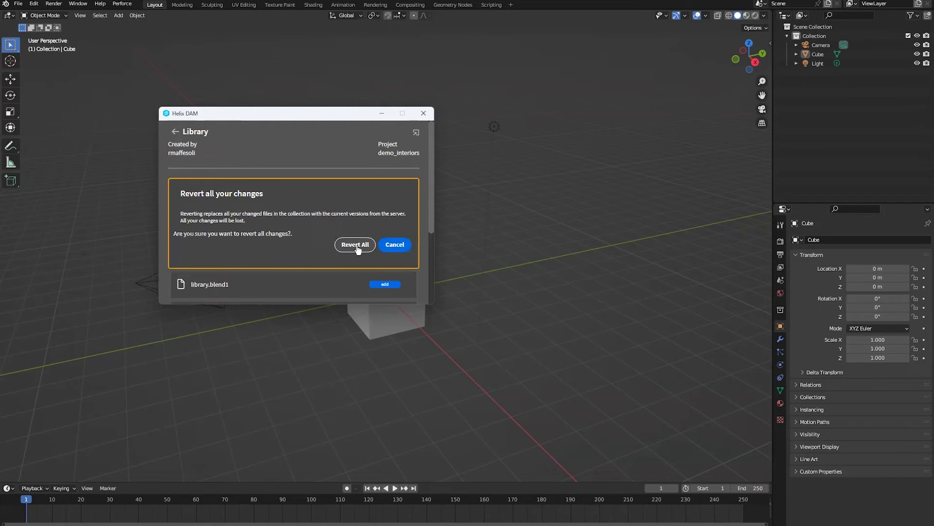
left_click(357, 246)
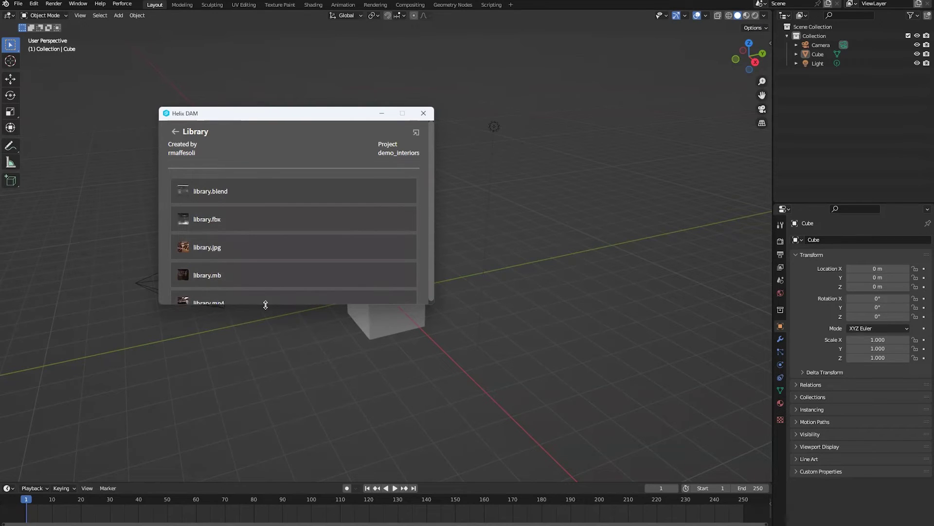
left_click_drag(265, 305, 265, 451)
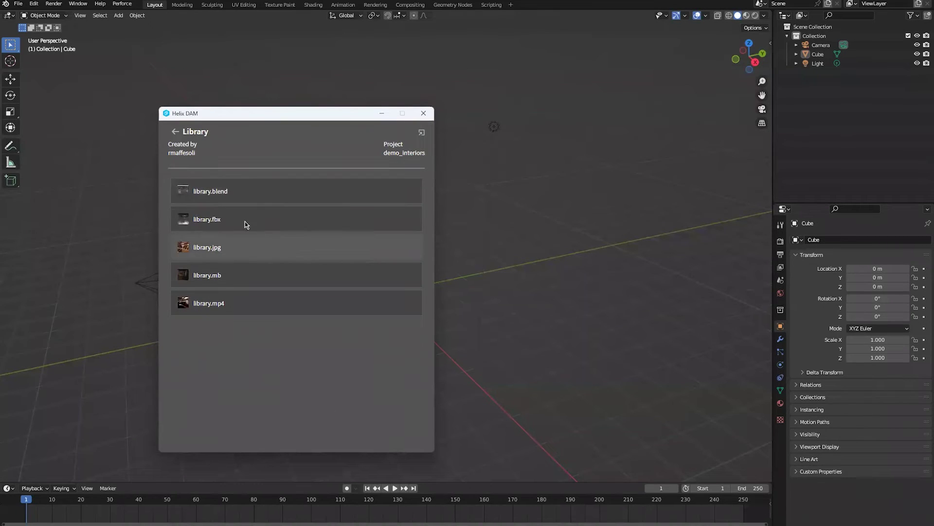
- Open library.blend from Helix DAM, choosing Don't Save for the untitled scene
left_click(195, 191)
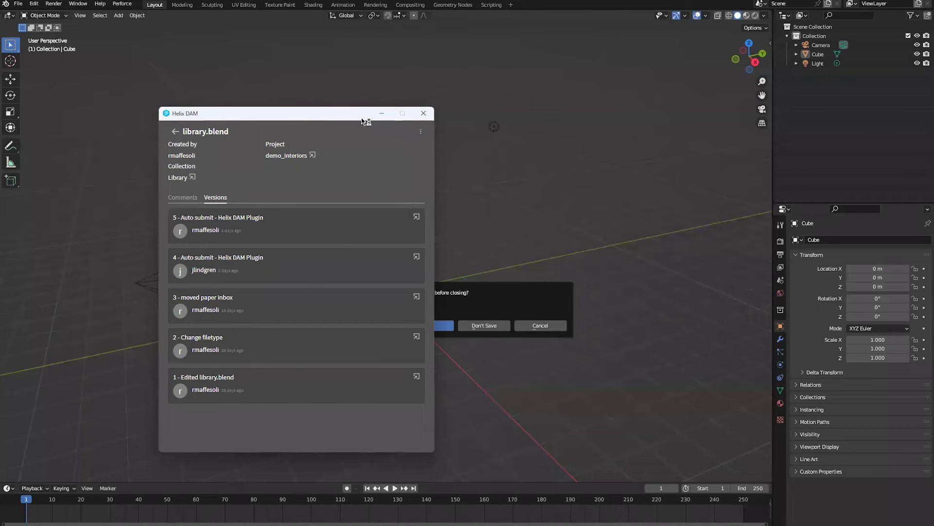
left_click_drag(318, 116, 667, 88)
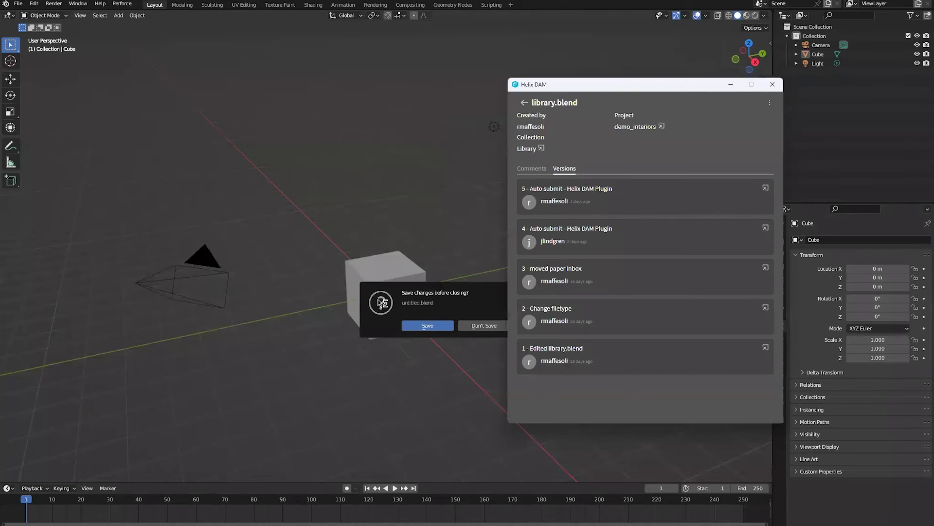
left_click(496, 326)
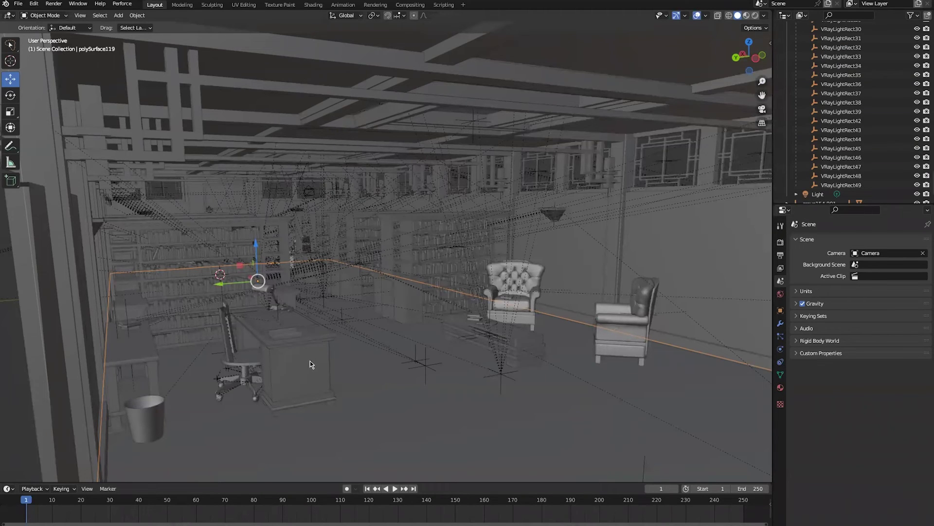
key("alt+Tab")
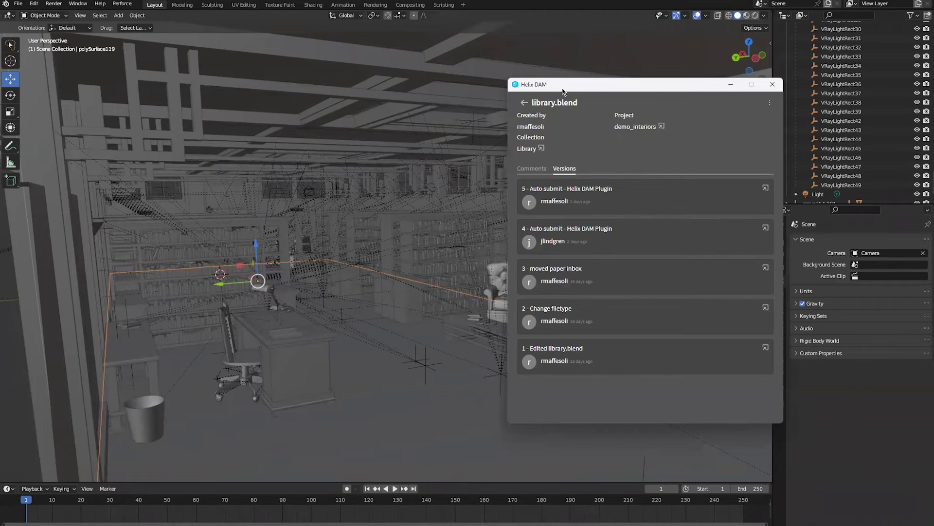
left_click_drag(563, 91, 482, 89)
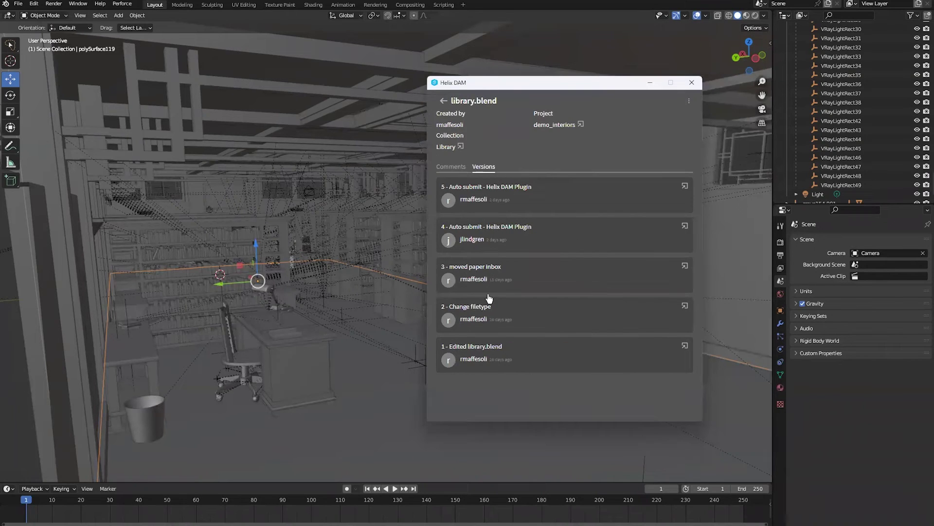
left_click(462, 167)
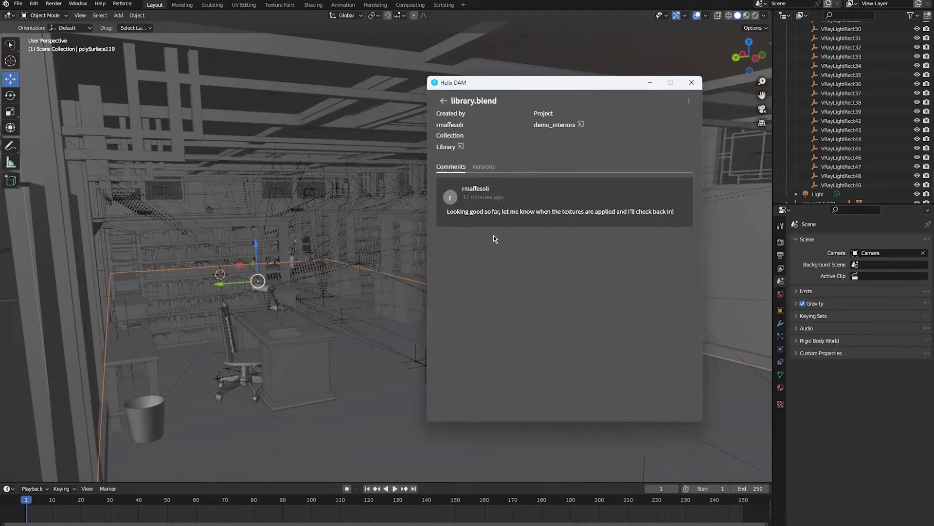
left_click(483, 167)
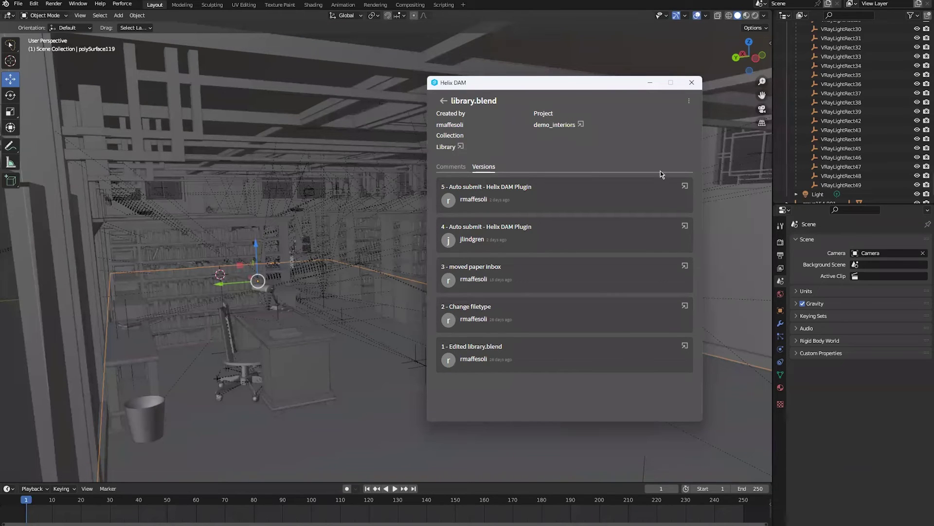
left_click(683, 188)
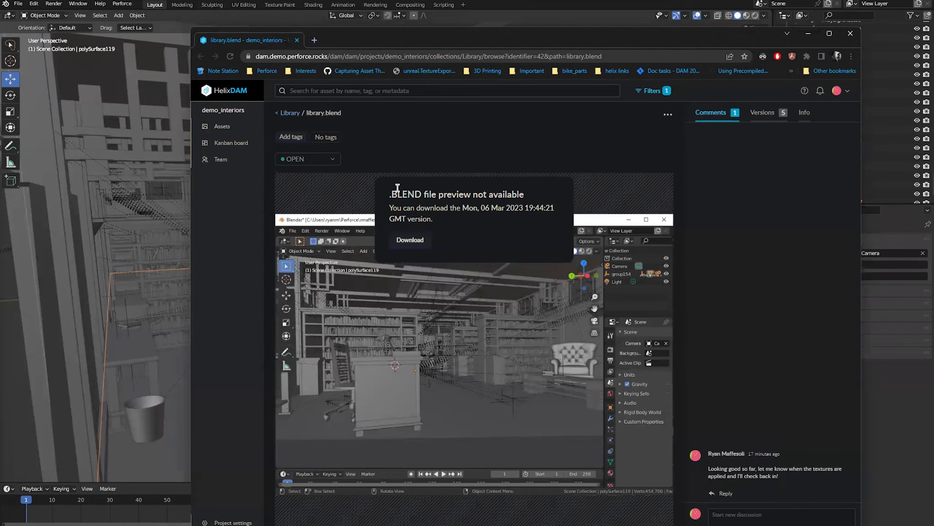
left_click(760, 116)
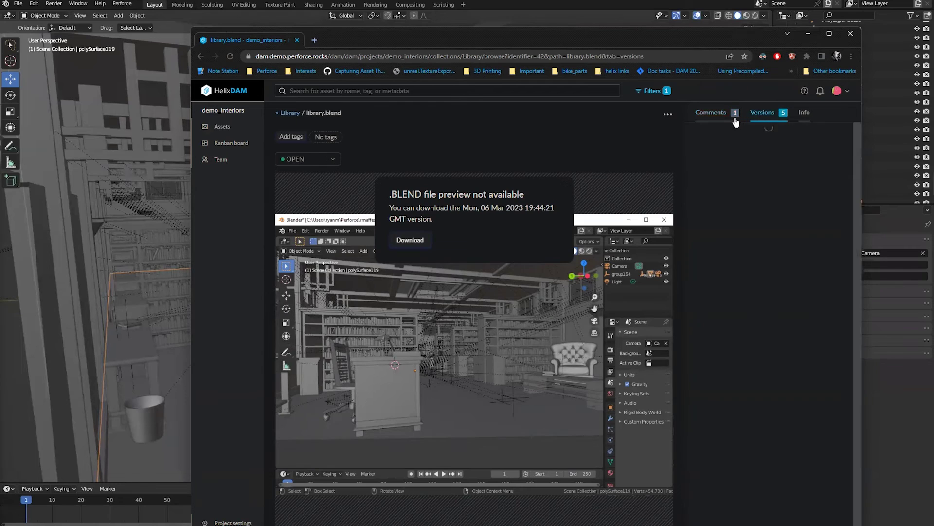
left_click(729, 114)
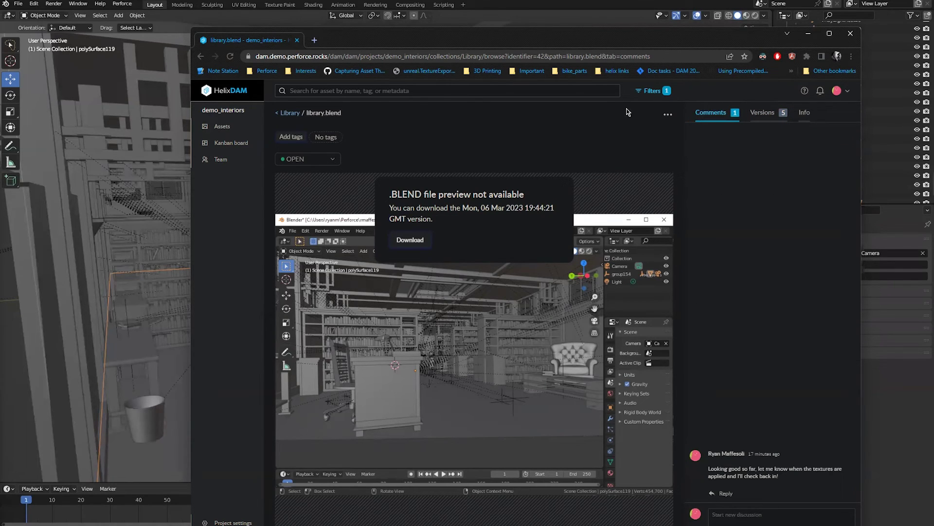
left_click(289, 112)
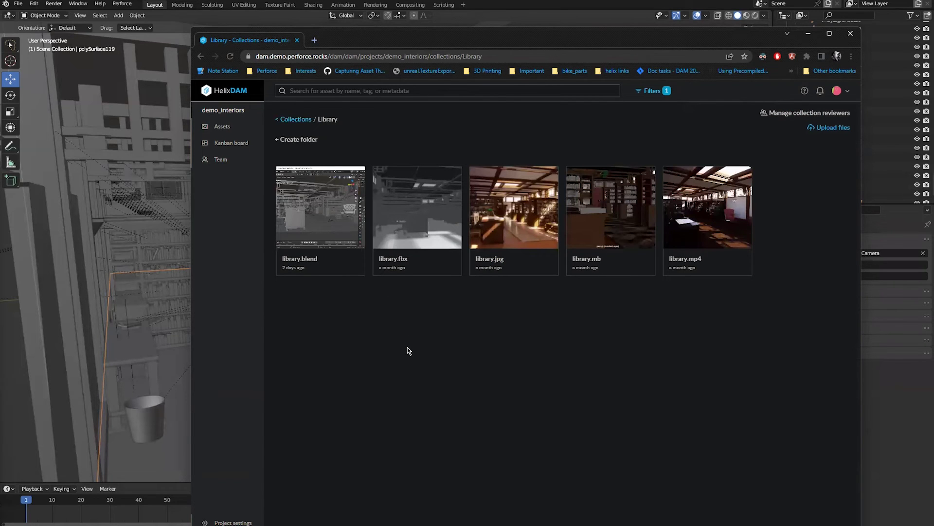
left_click(808, 33)
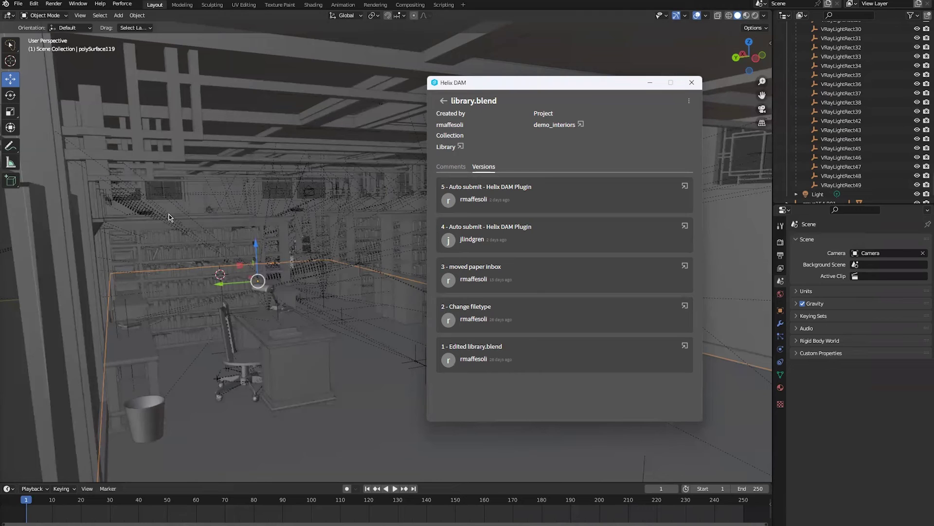
- Select the paper tray on the desk, slide it along the Y axis, and save
left_click(282, 331)
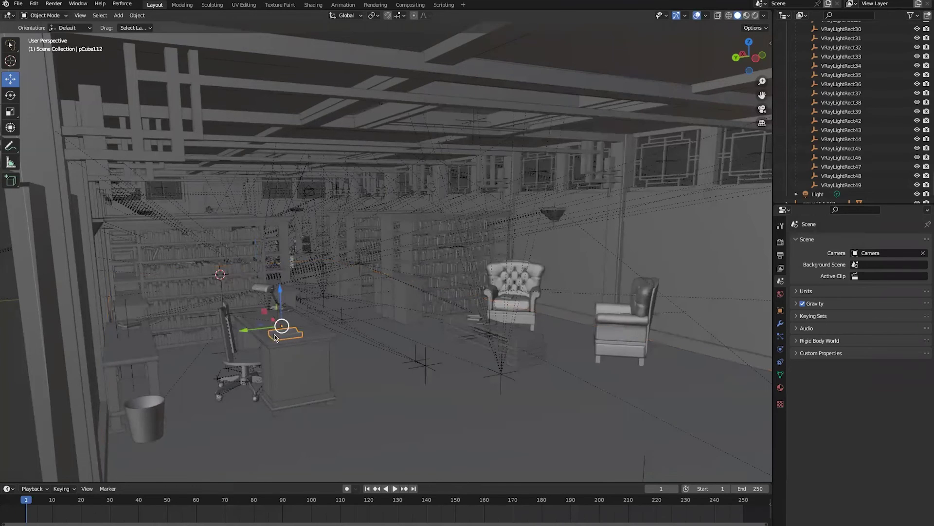
left_click_drag(275, 335, 299, 331)
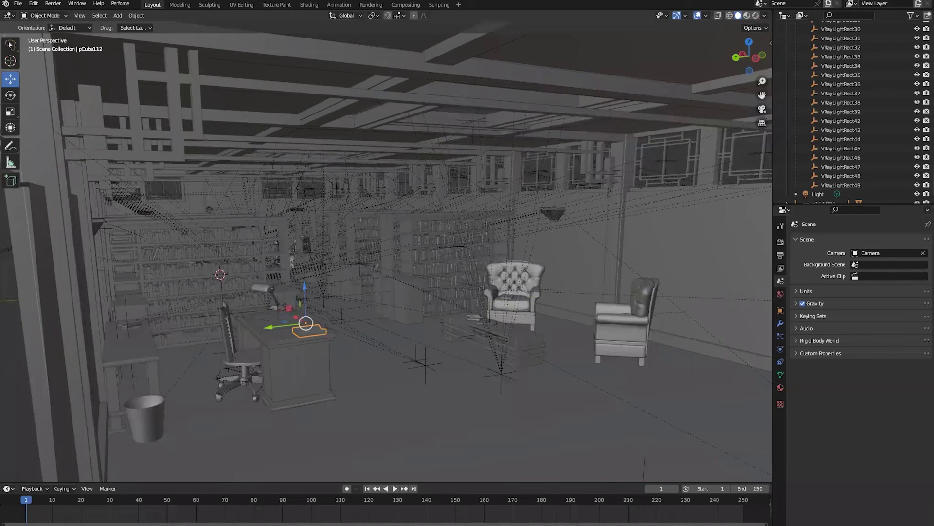
key("ctrl+s")
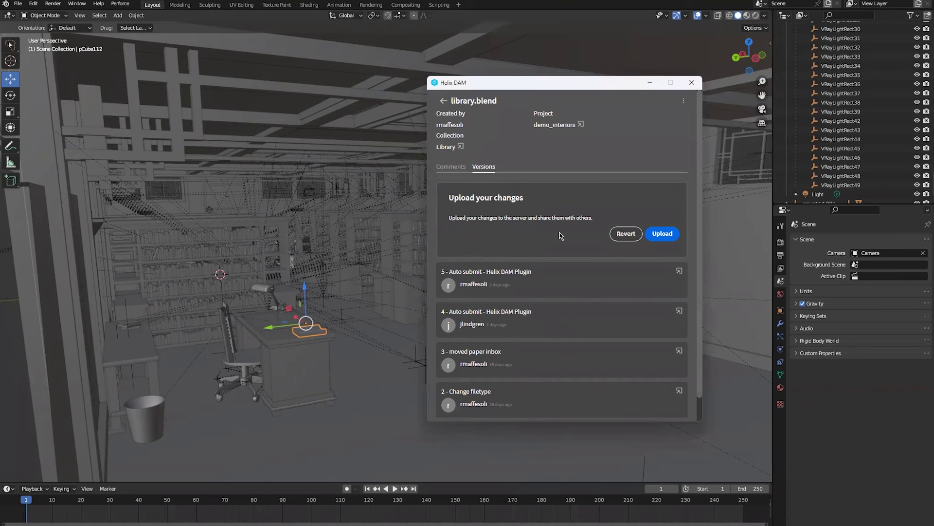
- Upload the moved paper tray changes from the Versions tab as version 6 of library.blend
left_click(671, 231)
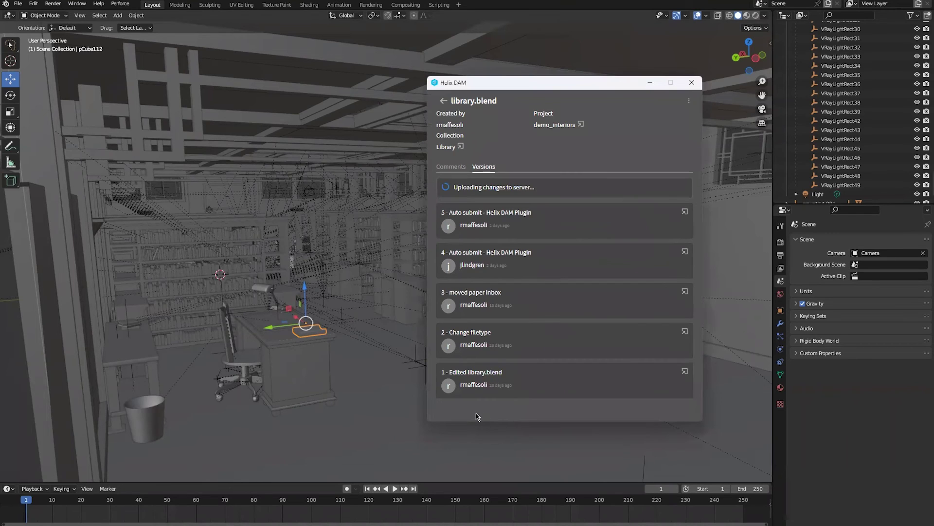